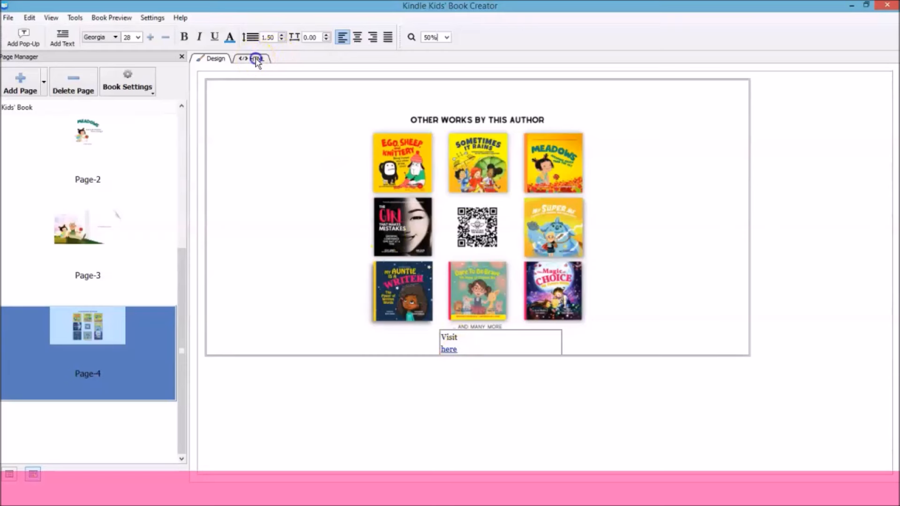
# Replace the link text "here" with "eevijones.com" in page 4's HTML and return to the design view.
pyautogui.doubleClick(545, 139)
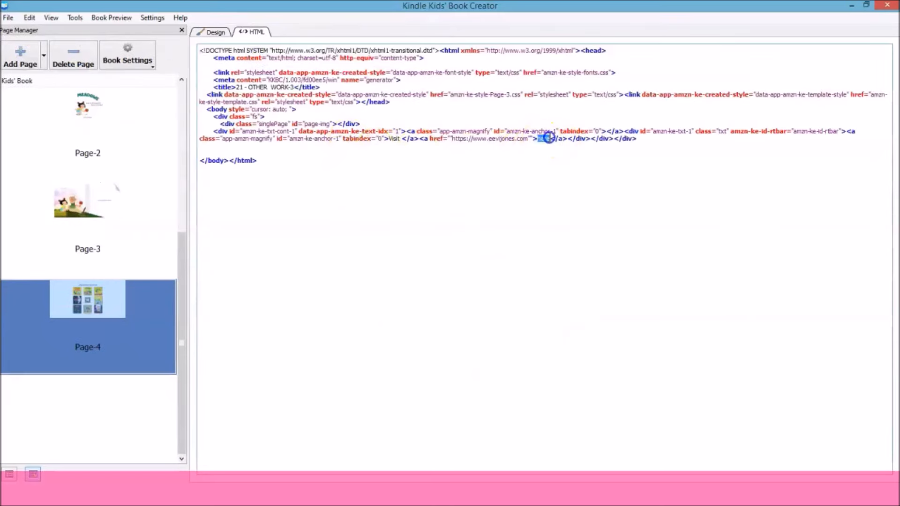
pyautogui.write('eevijones.com')
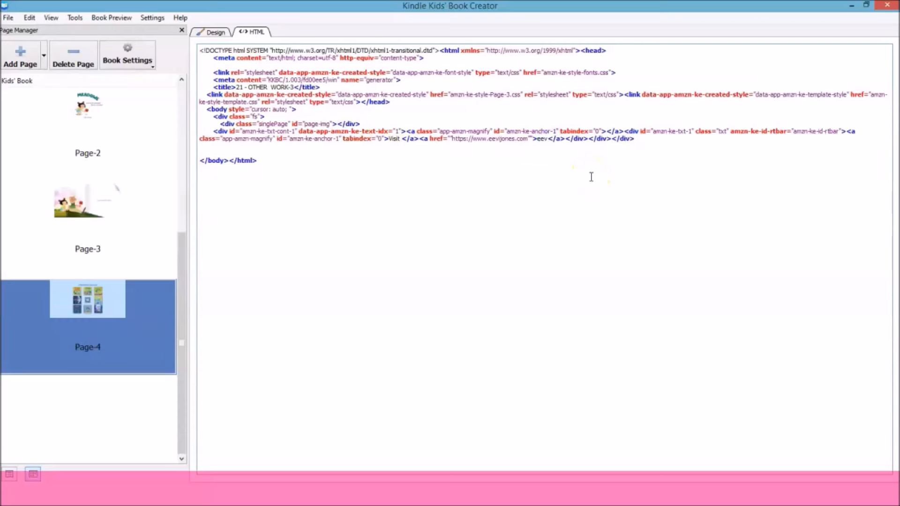
pyautogui.click(211, 34)
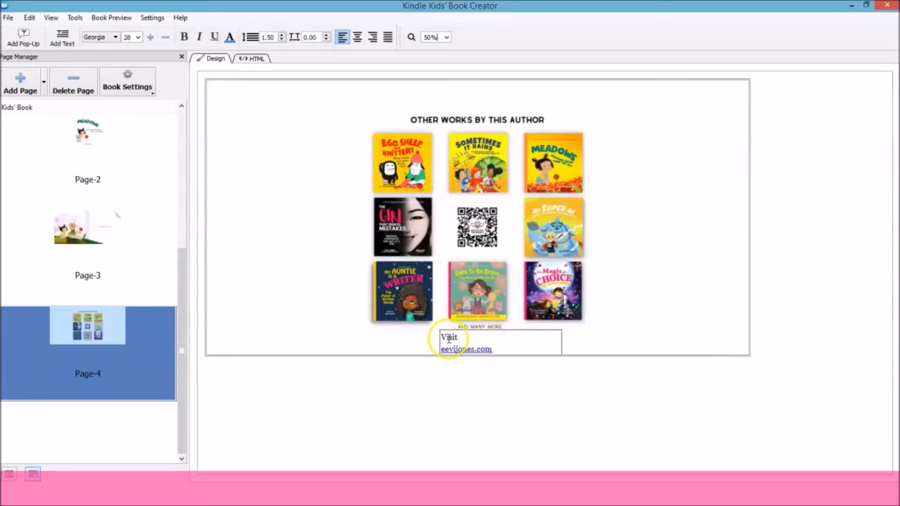
pyautogui.click(257, 60)
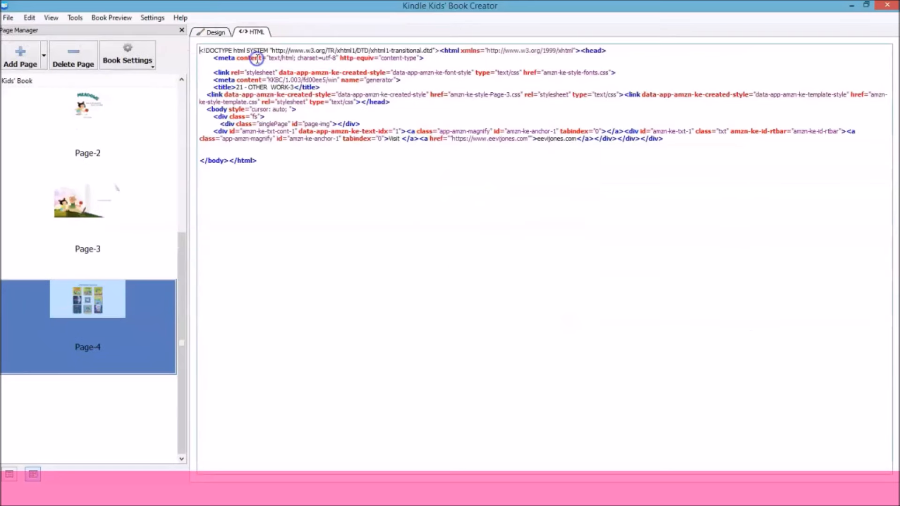
pyautogui.click(478, 163)
pyautogui.moveTo(447, 139); pyautogui.dragTo(534, 140)
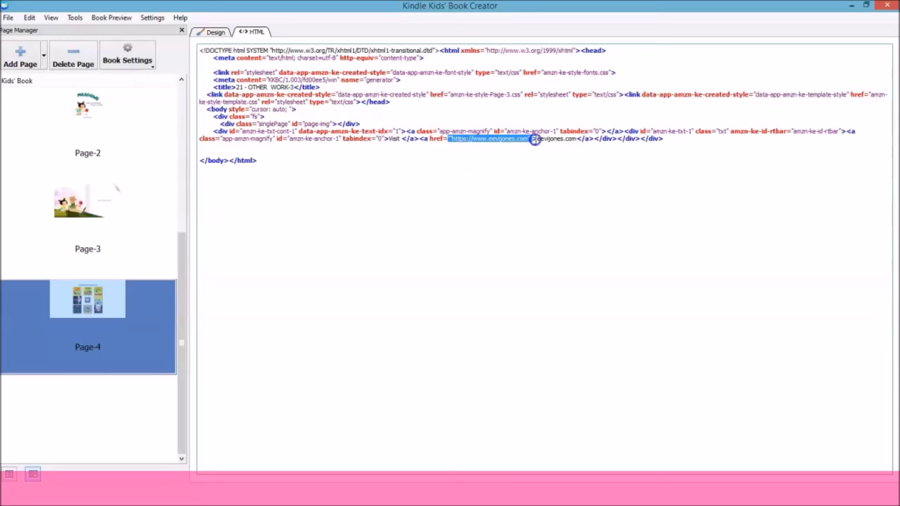
pyautogui.click(450, 142)
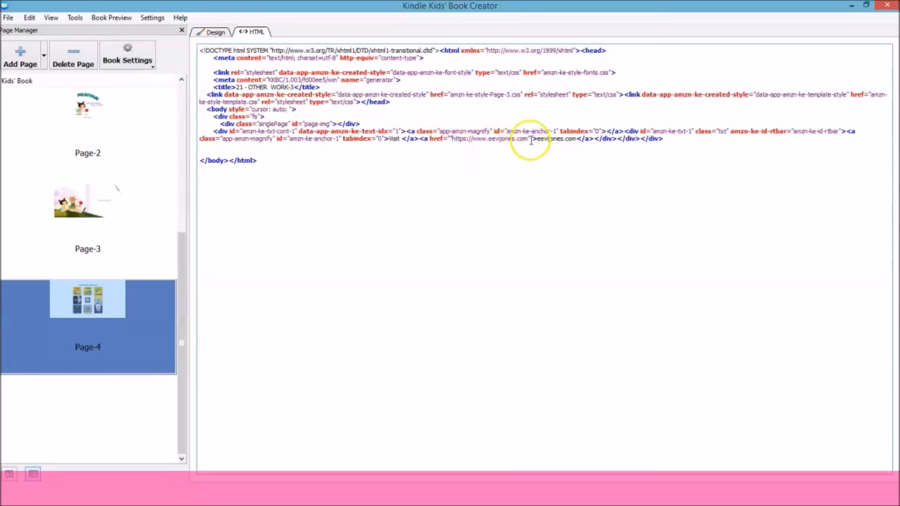
pyautogui.click(452, 139)
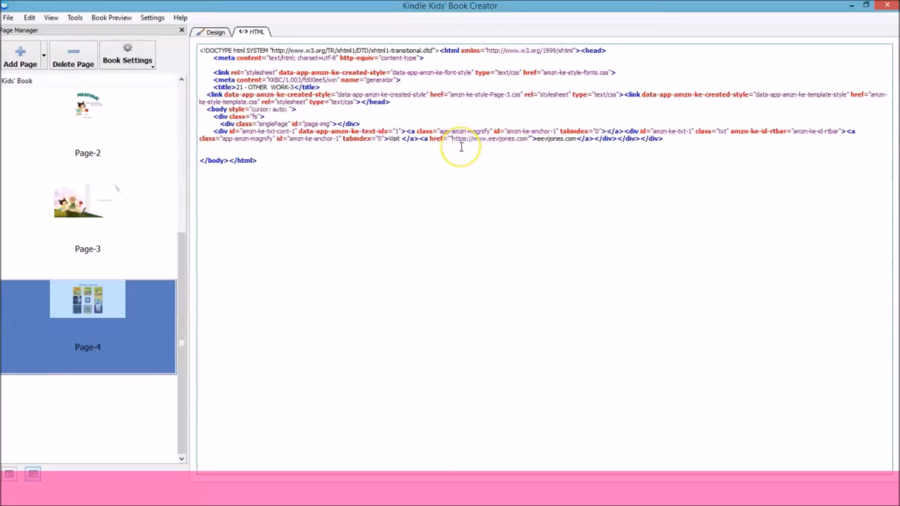
pyautogui.press('BackSpace')
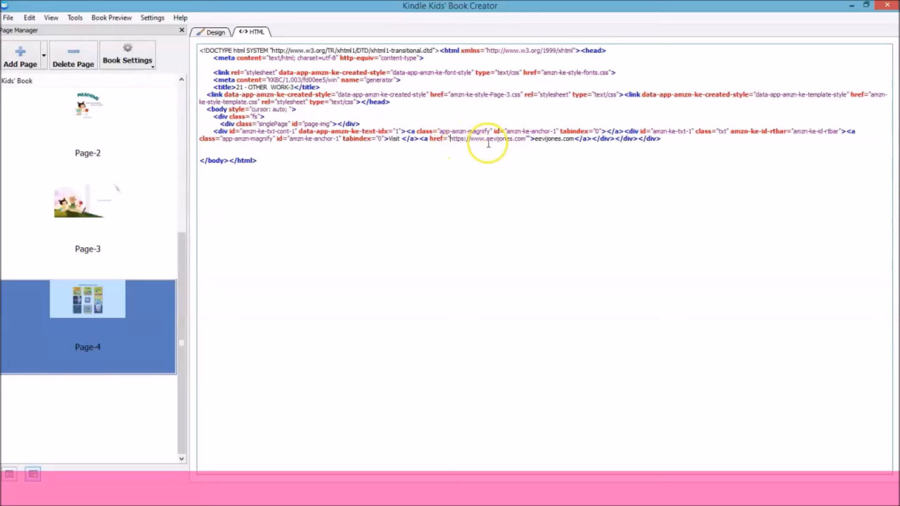
pyautogui.click(528, 135)
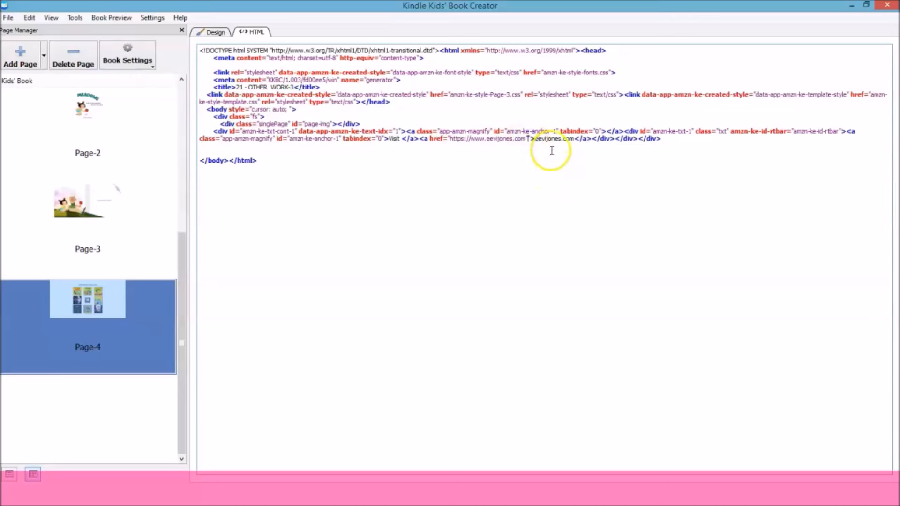
pyautogui.press('BackSpace')
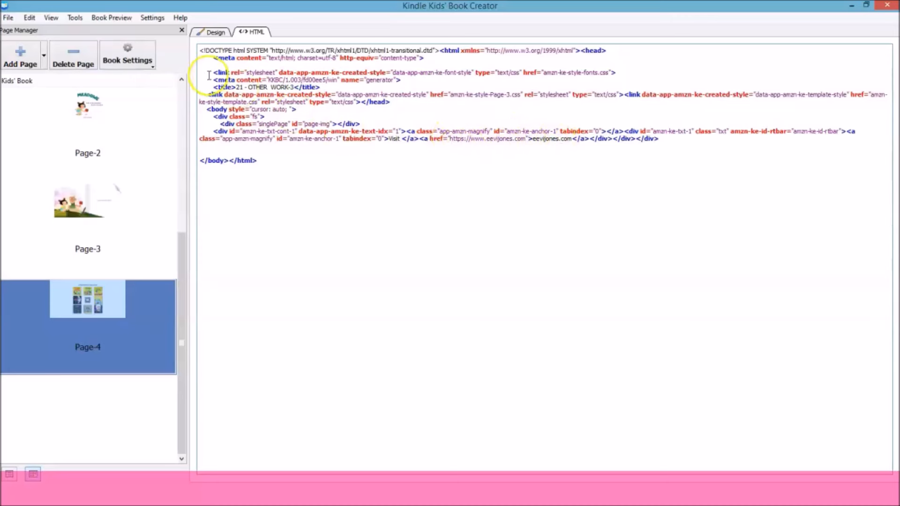
# Save the book and export it for publishing as "EBOOK TEST 07.mobi".
pyautogui.click(7, 19)
pyautogui.click(31, 54)
pyautogui.click(8, 18)
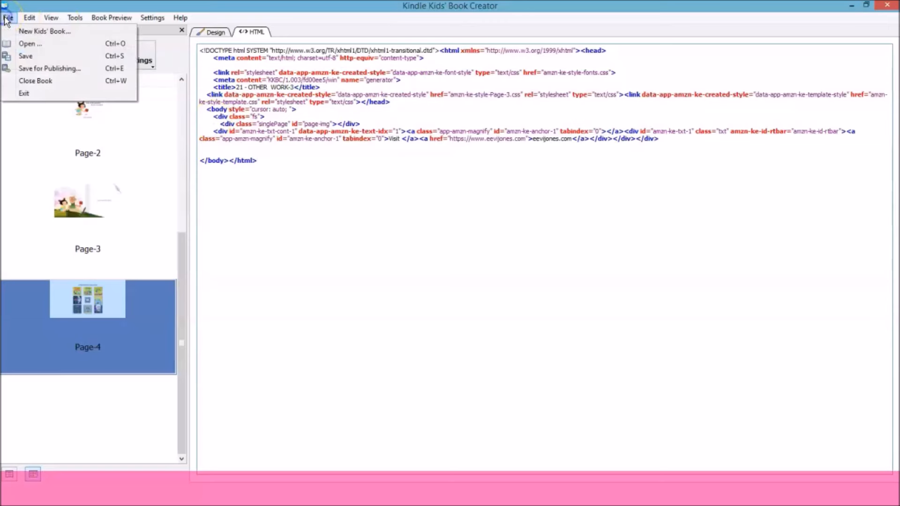
pyautogui.click(34, 70)
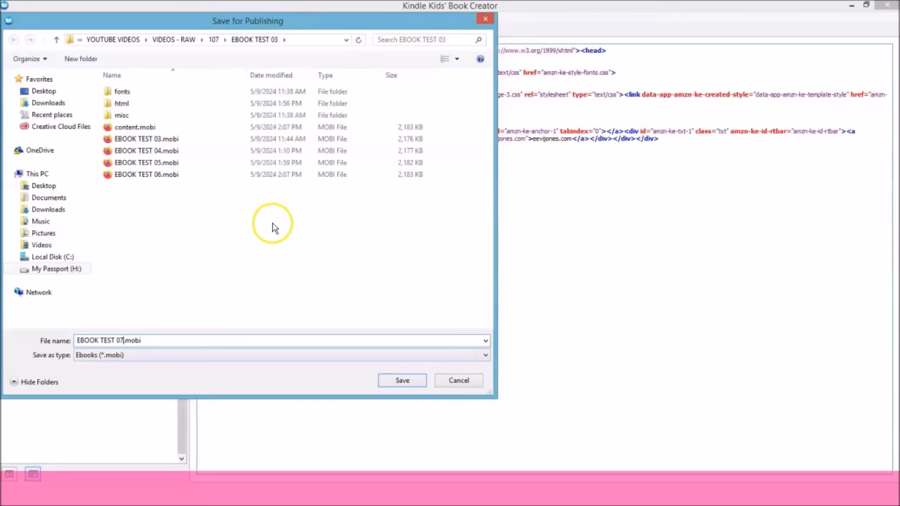
pyautogui.click(402, 380)
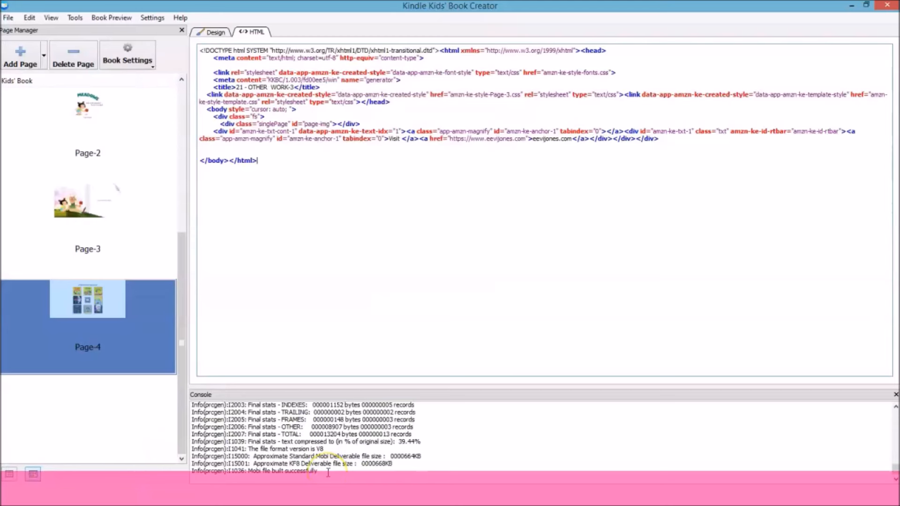
pyautogui.moveTo(327, 472); pyautogui.dragTo(253, 474)
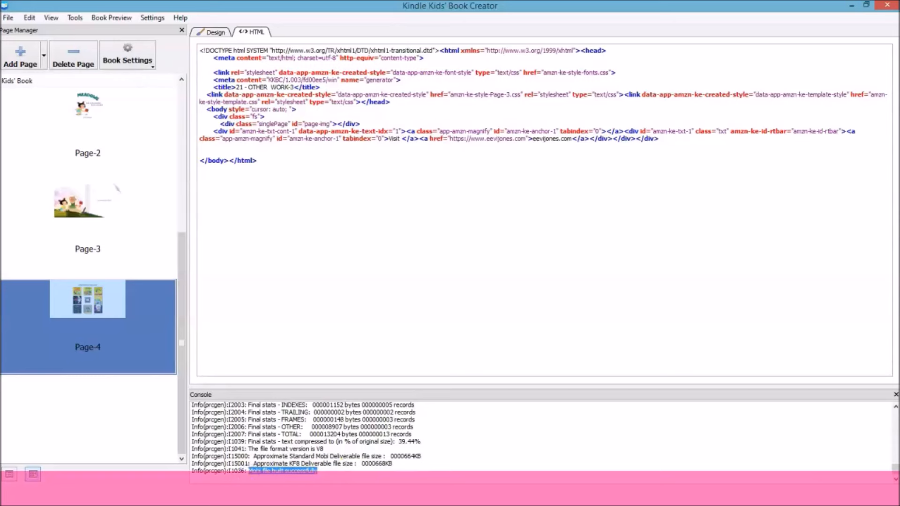
# Switch to the Kindle Direct Publishing page in the browser and upload "EBOOK TEST 07.mobi" as the Ebook Test manuscript.
pyautogui.moveTo(72, 495)
pyautogui.click(71, 438)
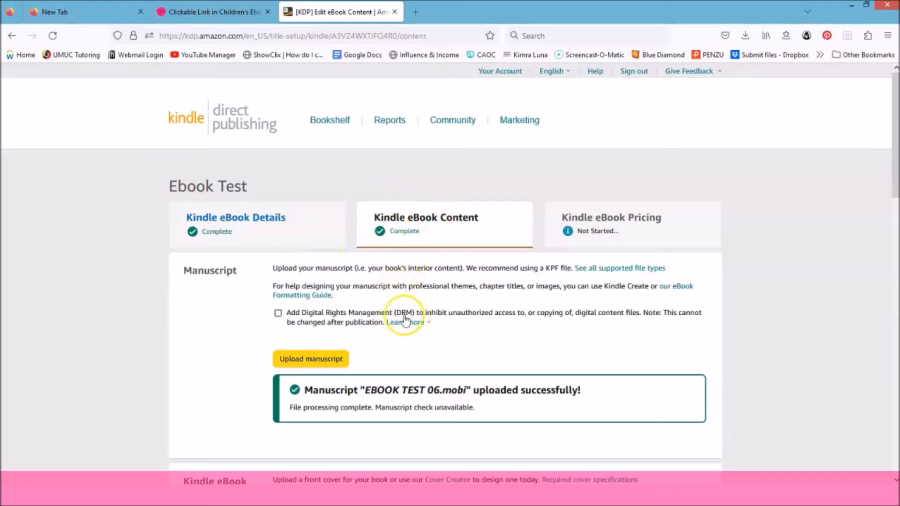
pyautogui.scroll(-2, 452, 336)
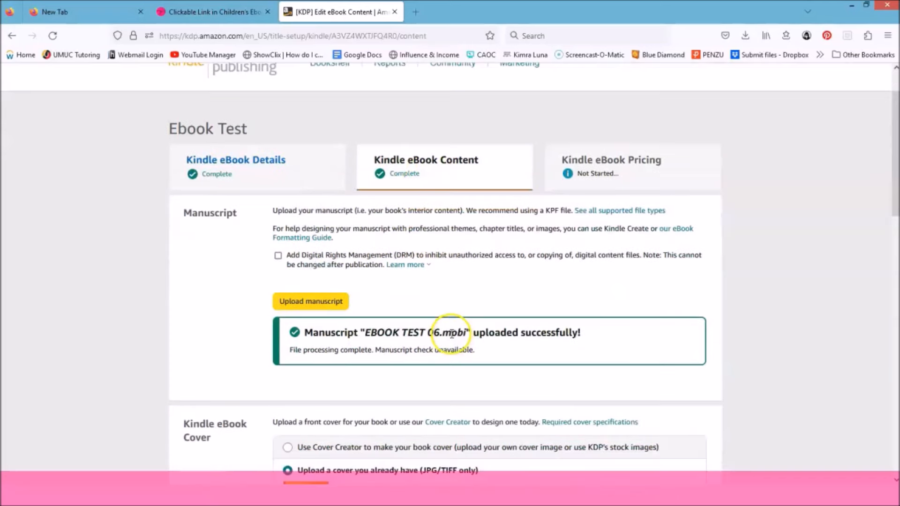
pyautogui.click(317, 307)
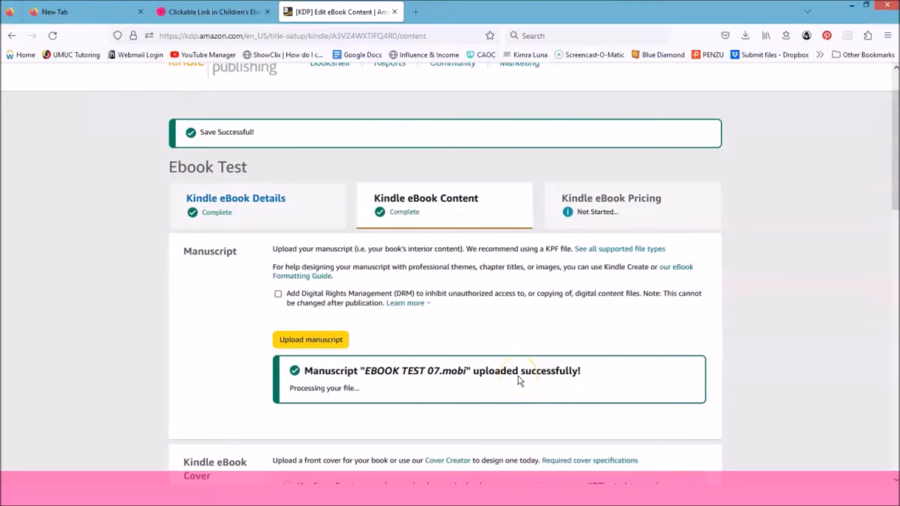
pyautogui.scroll(-5, 518, 376)
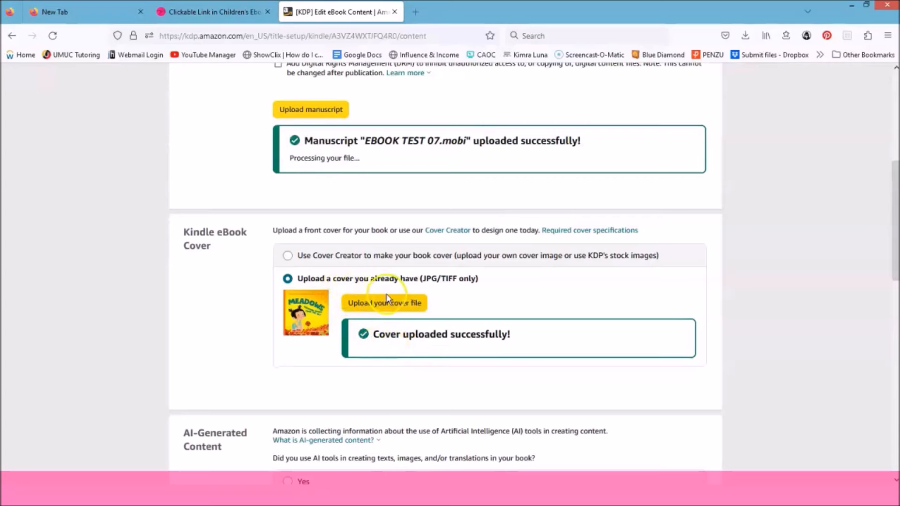
pyautogui.scroll(4, 412, 323)
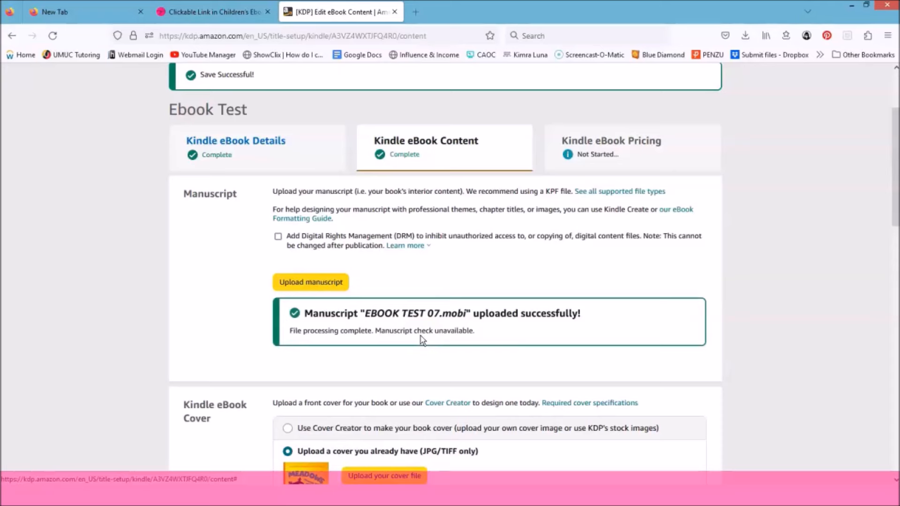
# Launch the online previewer for the uploaded ebook and dismiss the alert about interactive features.
pyautogui.scroll(-10, 421, 339)
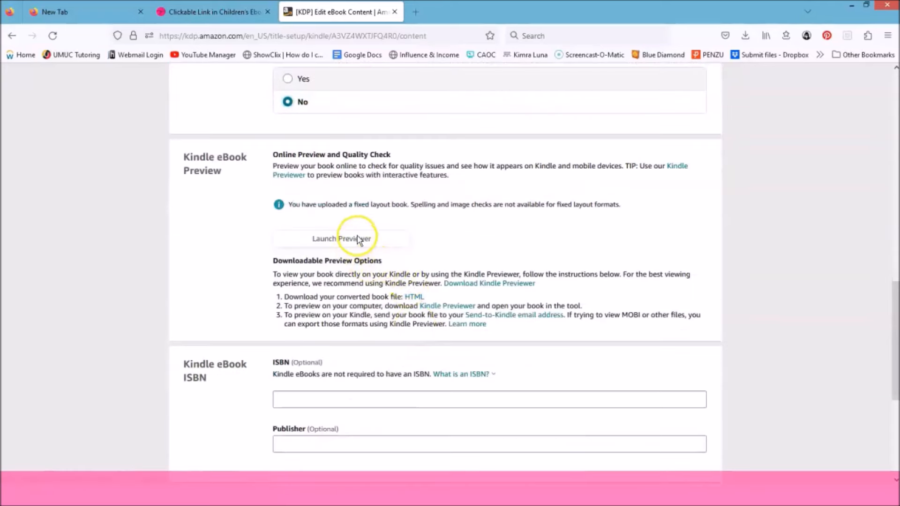
pyautogui.click(352, 241)
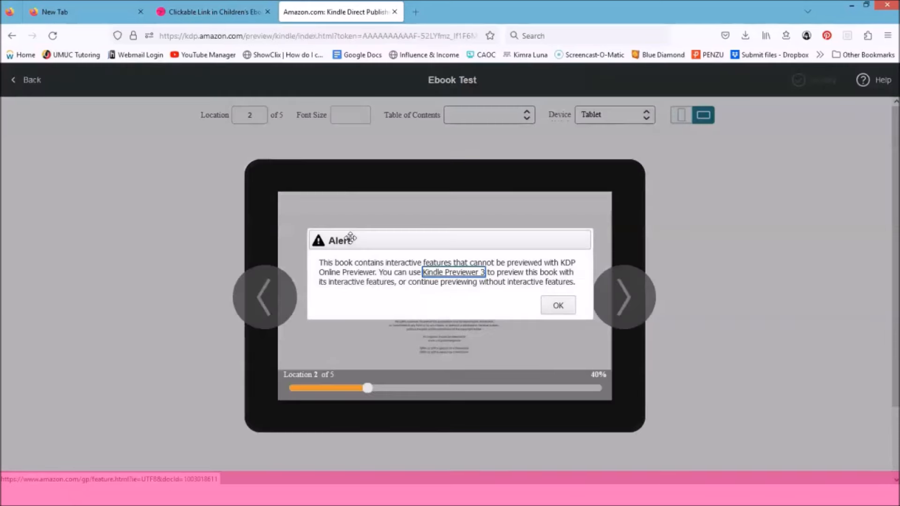
pyautogui.click(558, 306)
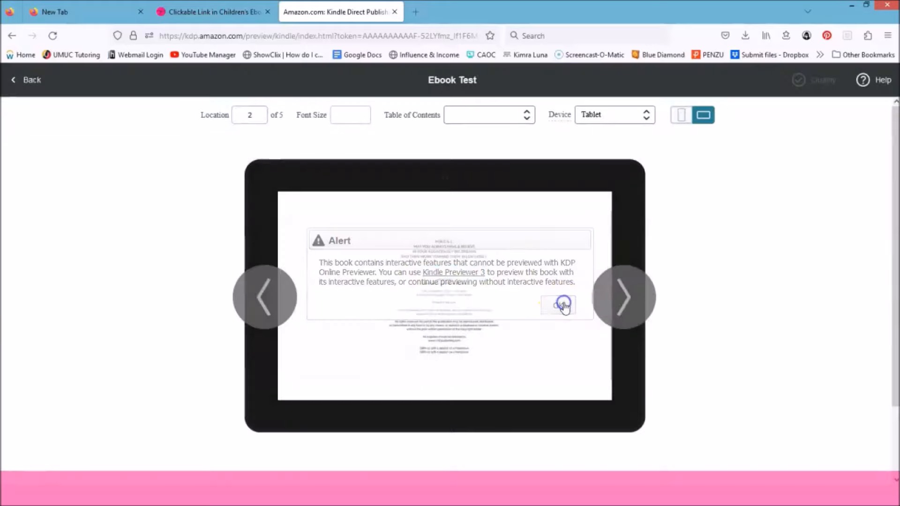
# Page through the preview to the author's other works page and test the eevijones.com link.
pyautogui.click(625, 297)
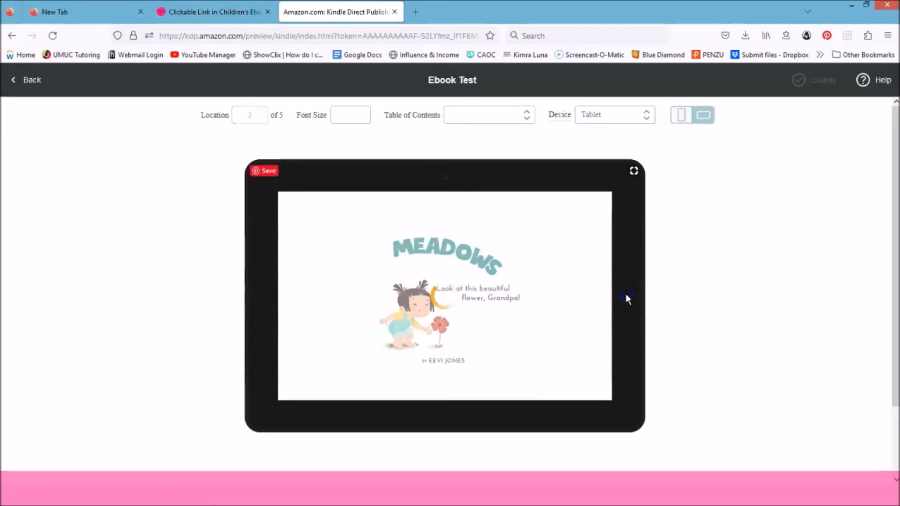
pyautogui.click(626, 297)
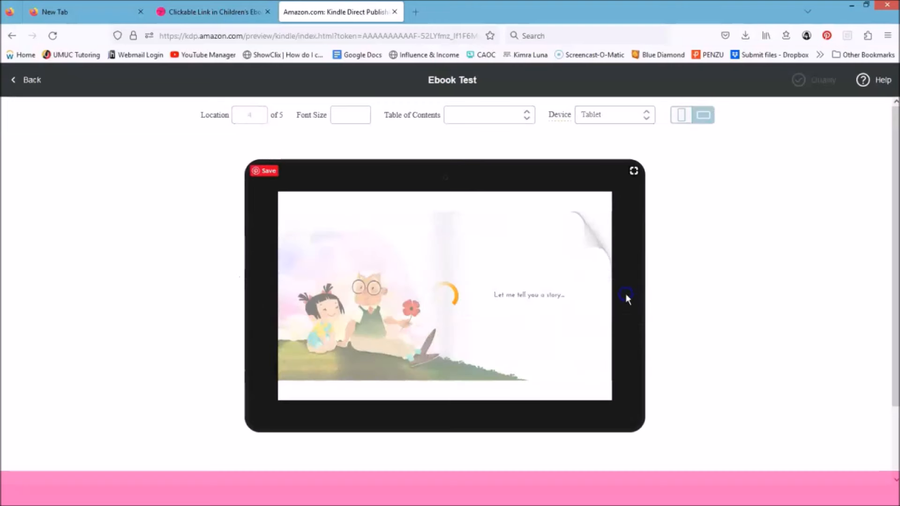
pyautogui.click(447, 381)
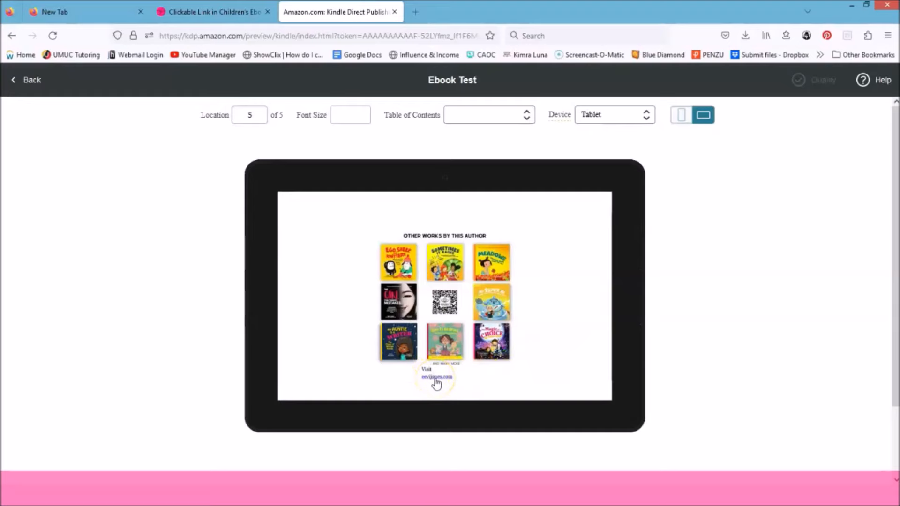
pyautogui.click(436, 379)
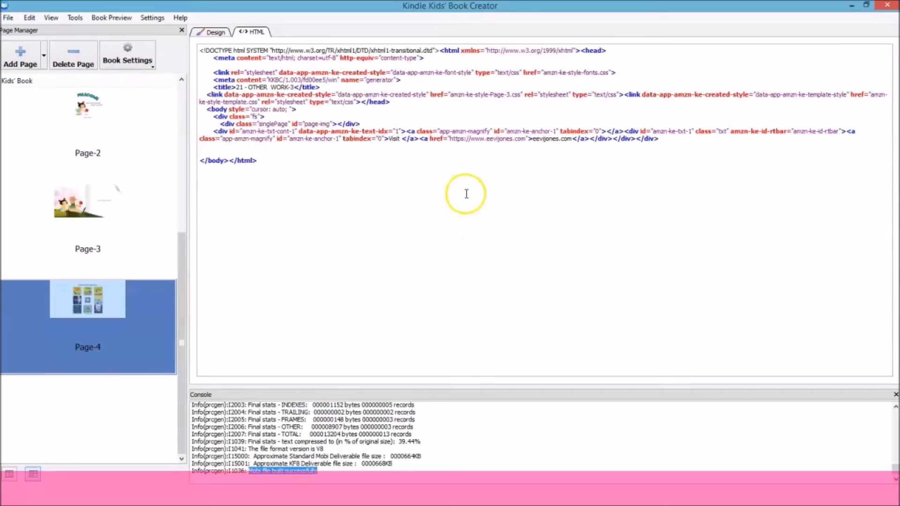
pyautogui.click(460, 166)
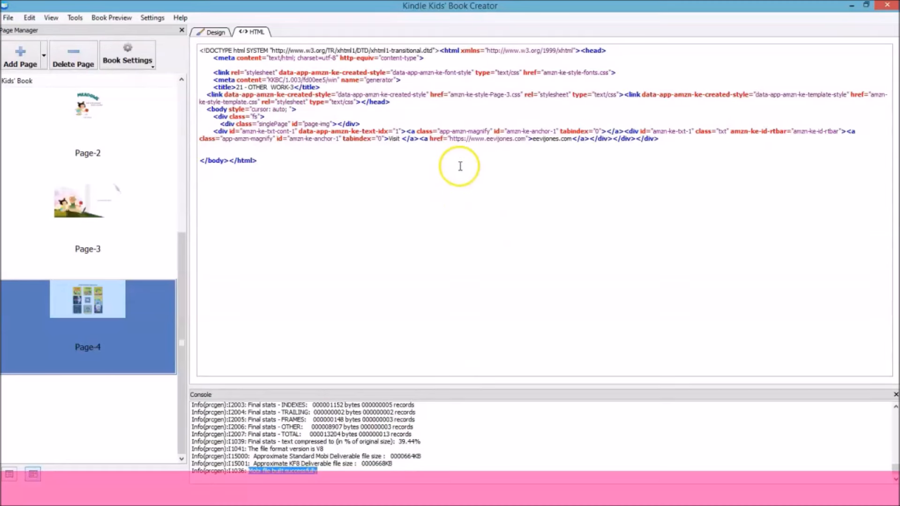
pyautogui.click(450, 137)
pyautogui.click(519, 137)
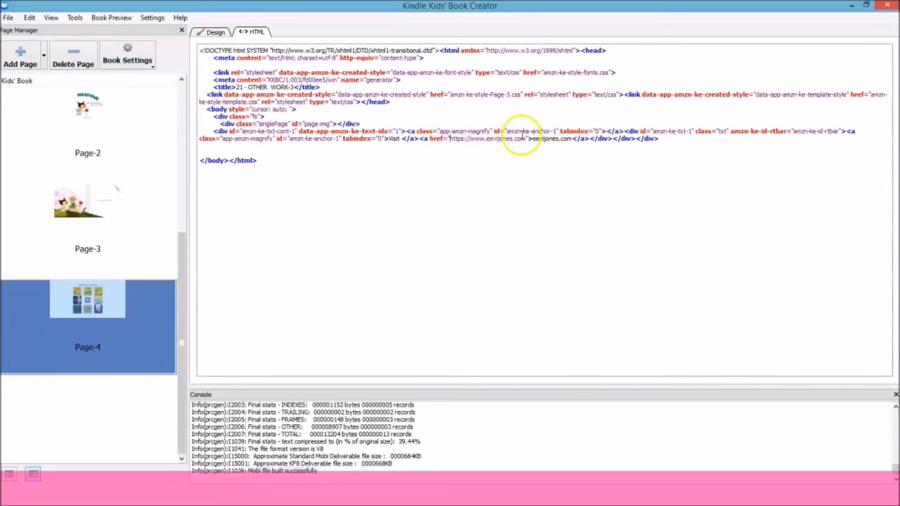